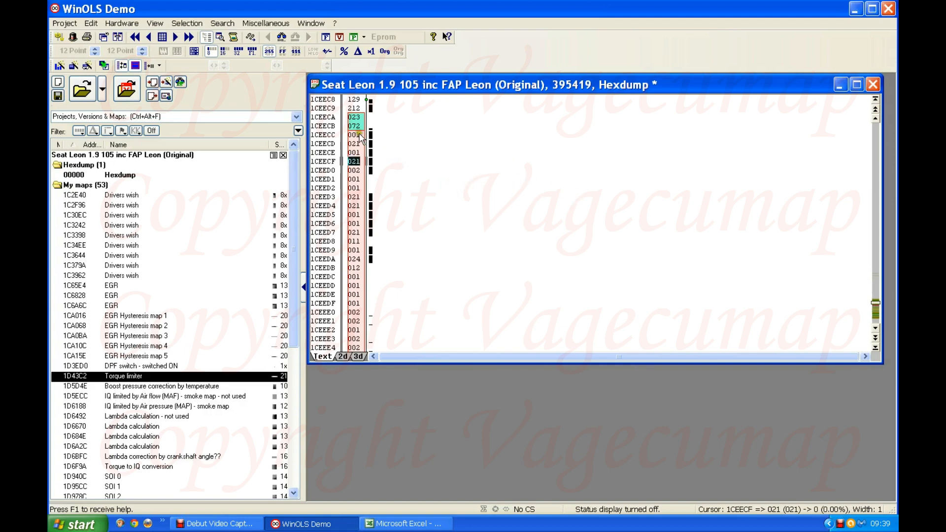
Copy the hexdump's fault path values from address 1CEECC through 1CF04A
{"action": "mouse_move", "coordinate": [358, 136]}
{"action": "left_mouse_down"}
{"action": "mouse_move", "coordinate": [354, 388]}
{"action": "mouse_move", "coordinate": [361, 153]}
{"action": "left_mouse_up"}
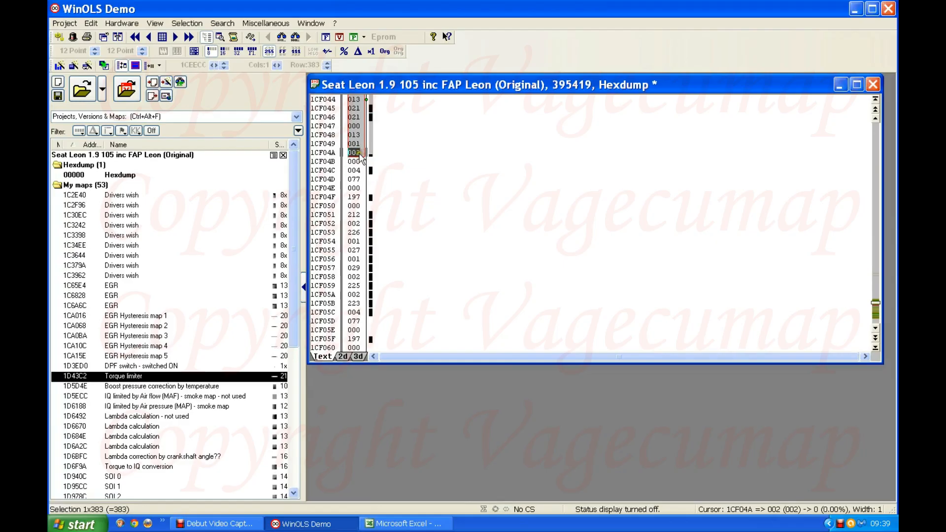
{"action": "right_click", "coordinate": [361, 154]}
{"action": "left_click", "coordinate": [381, 160]}
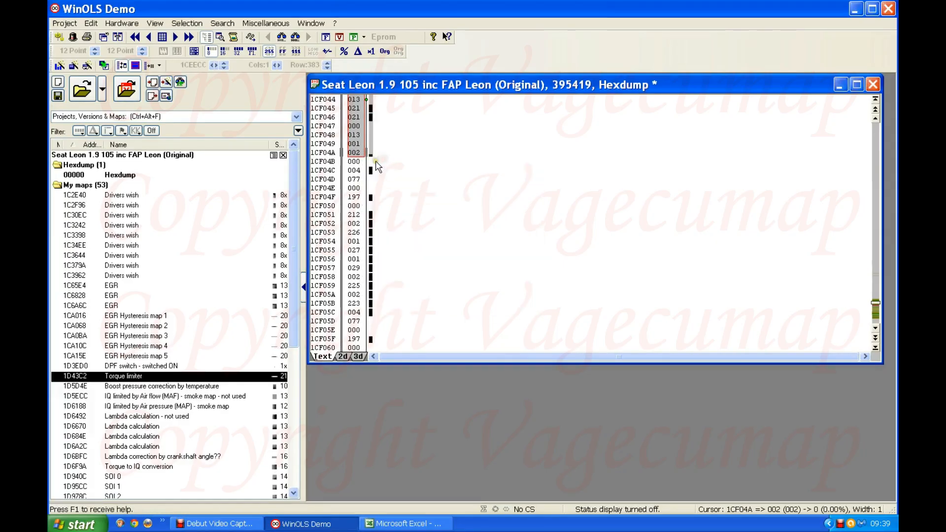
Switch to the Excel fault code table and paste the copied values into the Fault Path column starting at L7
{"action": "left_click", "coordinate": [427, 525]}
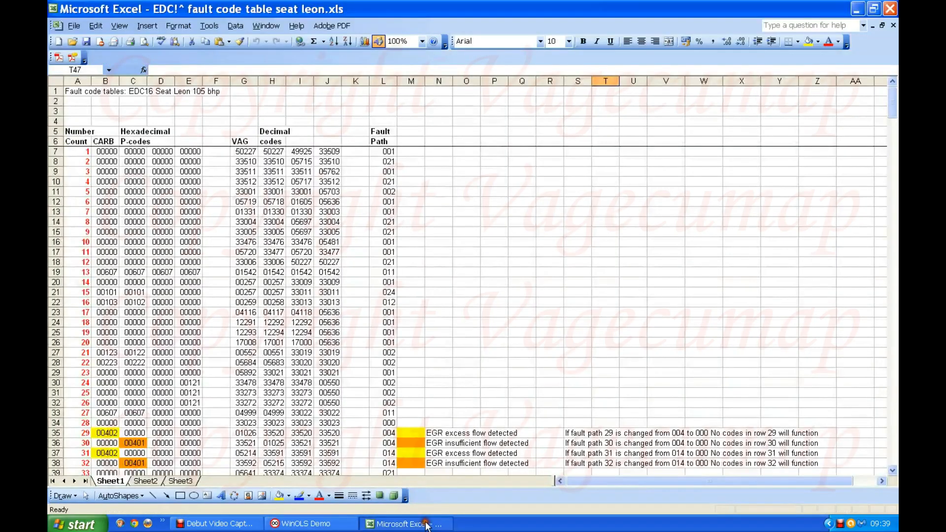
{"action": "left_click", "coordinate": [385, 152]}
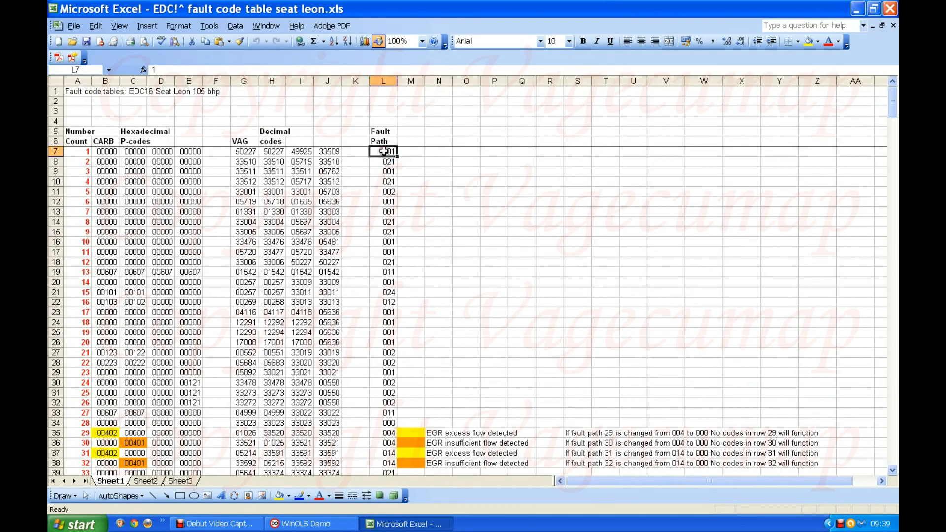
{"action": "right_click", "coordinate": [384, 152]}
{"action": "left_click", "coordinate": [408, 186]}
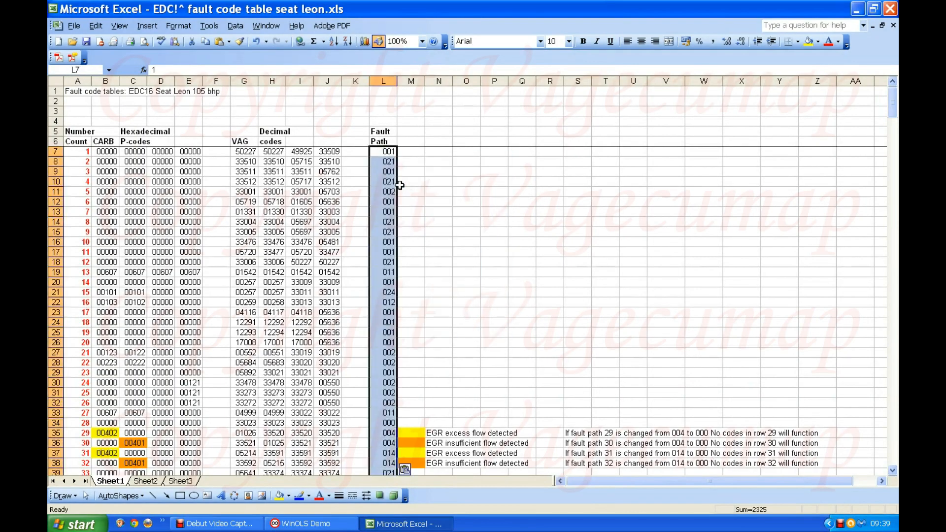
{"action": "left_click", "coordinate": [427, 191]}
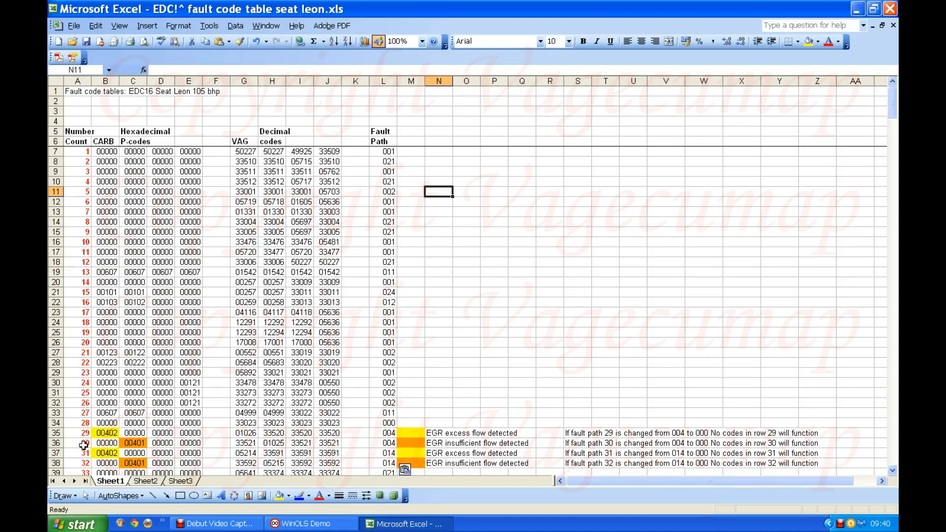
Examine the full length of the fault code table, and the P-codes, VAG codes and fault path of count 1
{"action": "left_click_drag", "start_coordinate": [893, 109], "coordinate": [867, 470]}
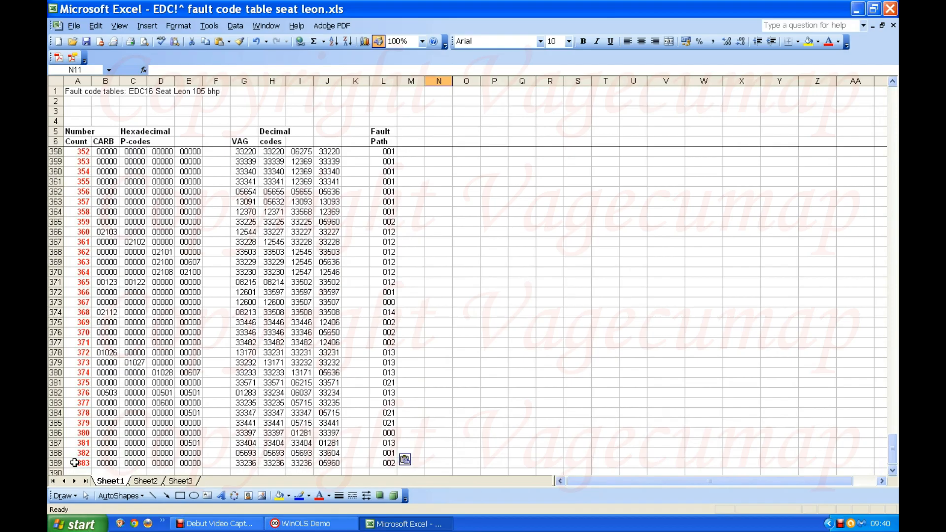
{"action": "left_click_drag", "start_coordinate": [893, 459], "coordinate": [889, 101]}
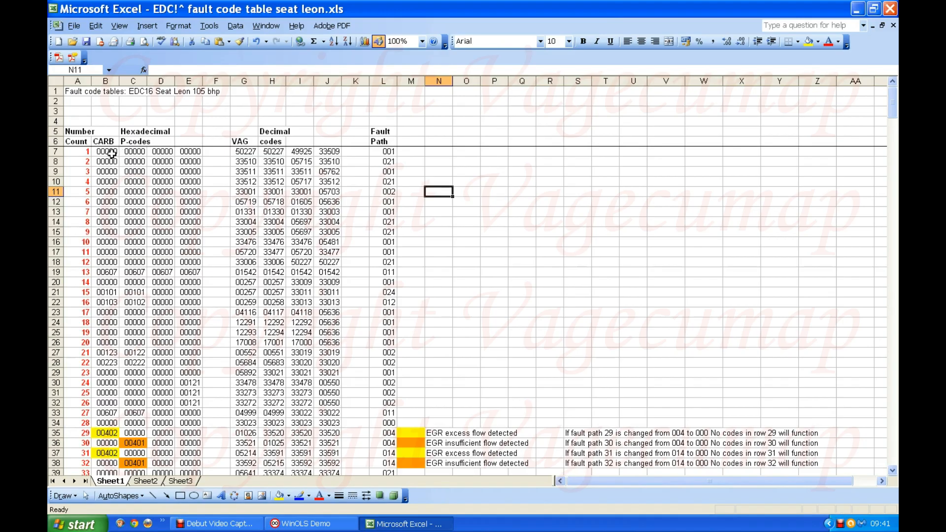
{"action": "left_click", "coordinate": [107, 151]}
{"action": "left_click", "coordinate": [133, 153]}
{"action": "left_click", "coordinate": [186, 153]}
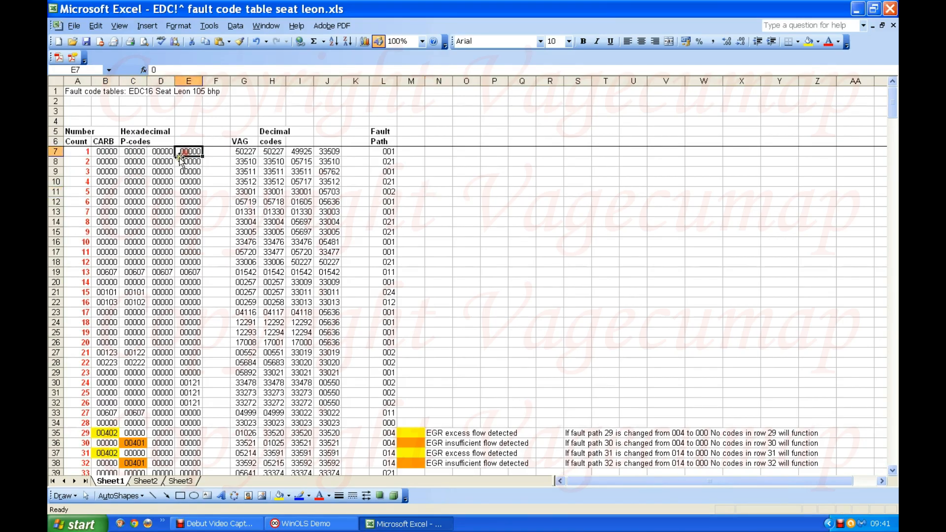
{"action": "left_click", "coordinate": [243, 152]}
{"action": "left_click", "coordinate": [273, 152]}
{"action": "left_click", "coordinate": [302, 152]}
{"action": "left_click", "coordinate": [330, 152]}
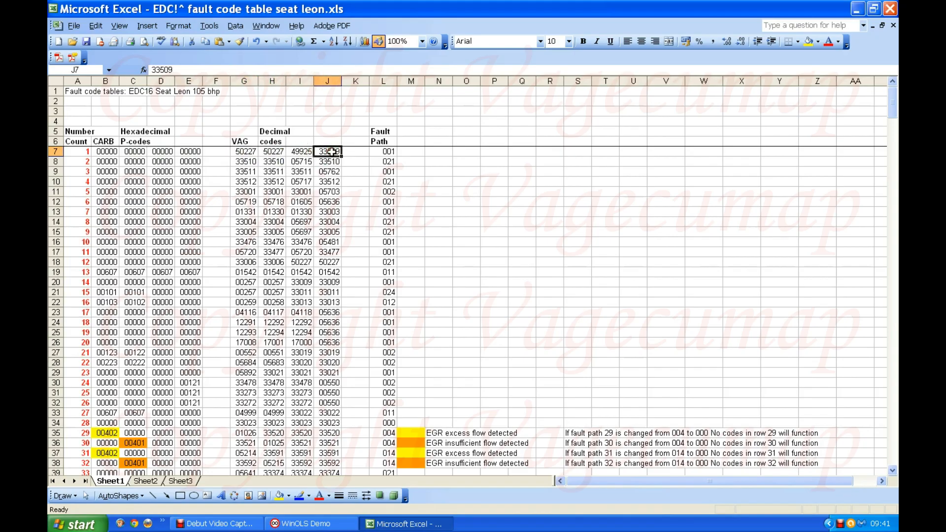
{"action": "left_click", "coordinate": [389, 152]}
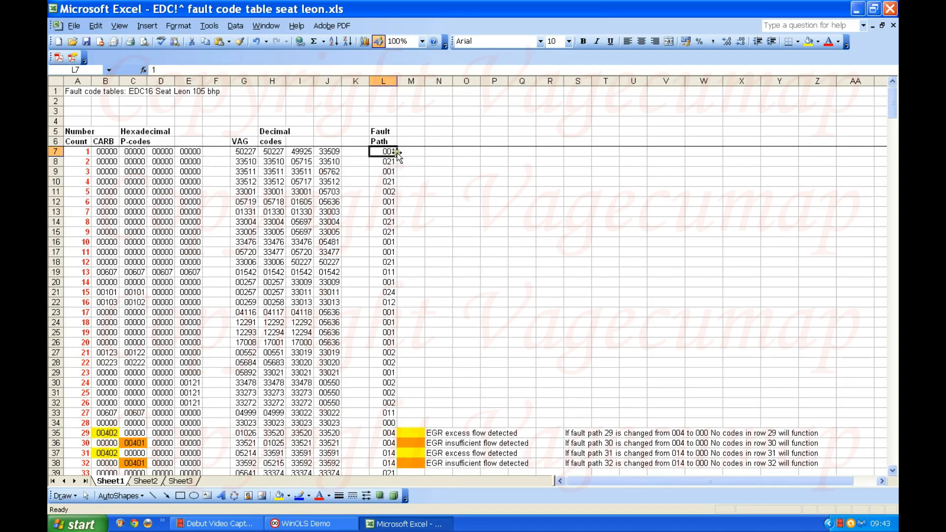
Inspect Fault Path entries for counts 3, 7, 8 and 9, and those already at 000 between counts 68 and 73
{"action": "left_click", "coordinate": [389, 171]}
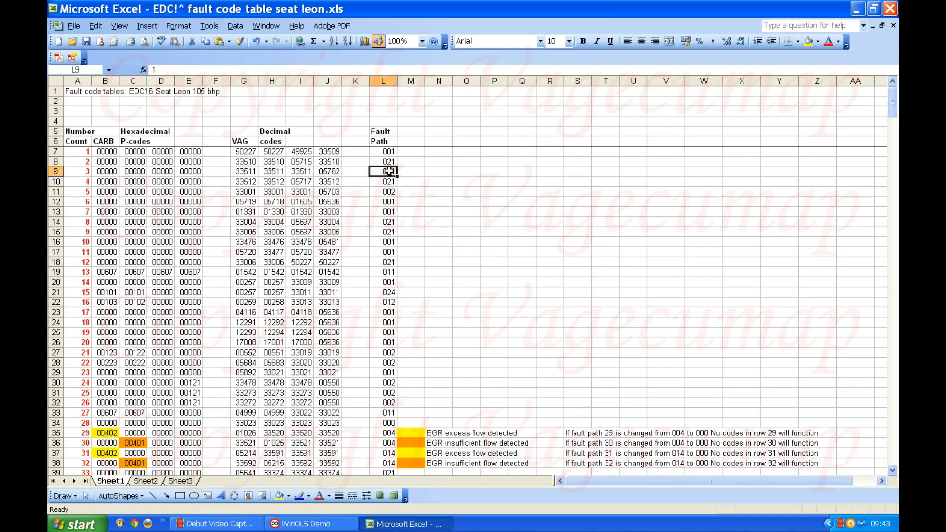
{"action": "left_click", "coordinate": [390, 211]}
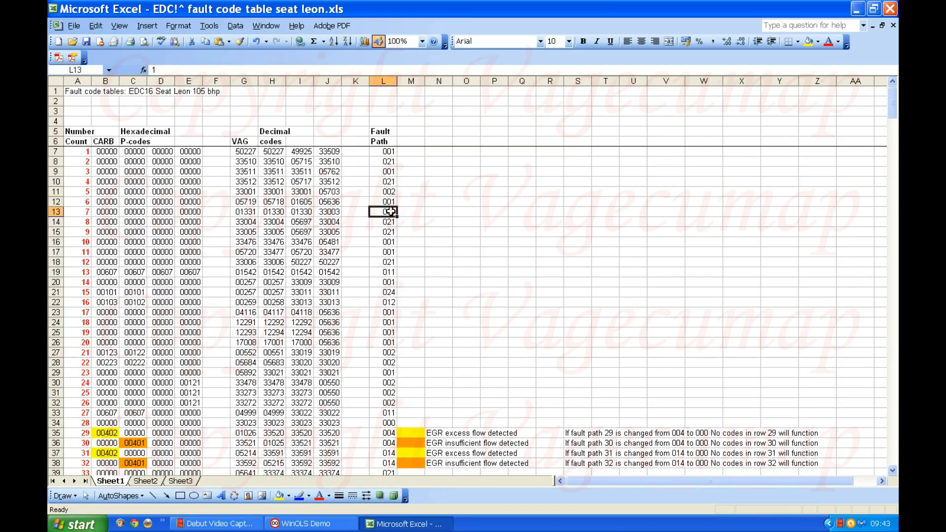
{"action": "left_click", "coordinate": [390, 222]}
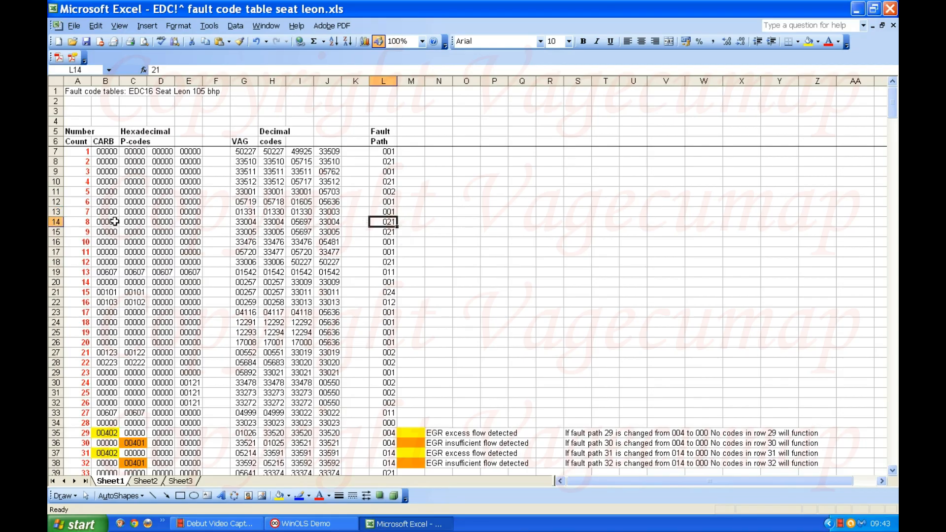
{"action": "left_click", "coordinate": [374, 230]}
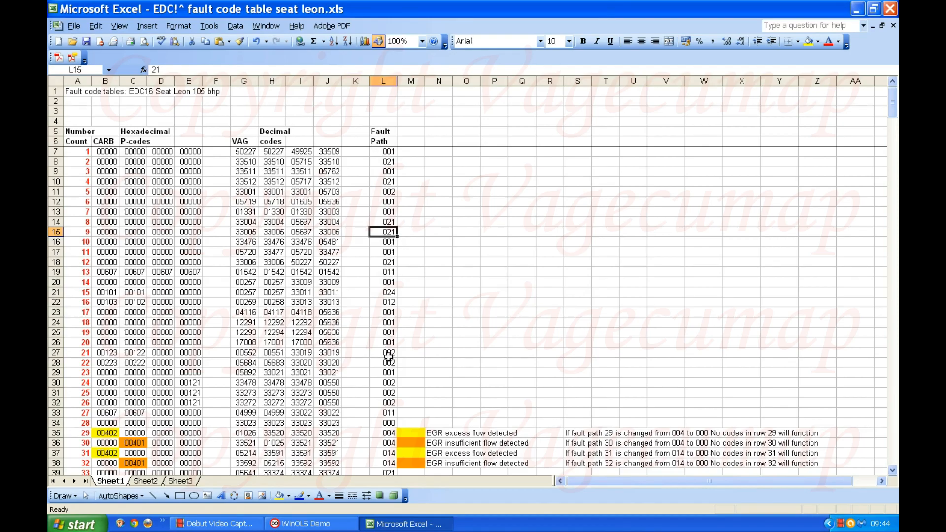
{"action": "scroll", "coordinate": [387, 340], "scroll_direction": "down", "scroll_amount": 6}
{"action": "scroll", "coordinate": [388, 341], "scroll_direction": "down", "scroll_amount": 12}
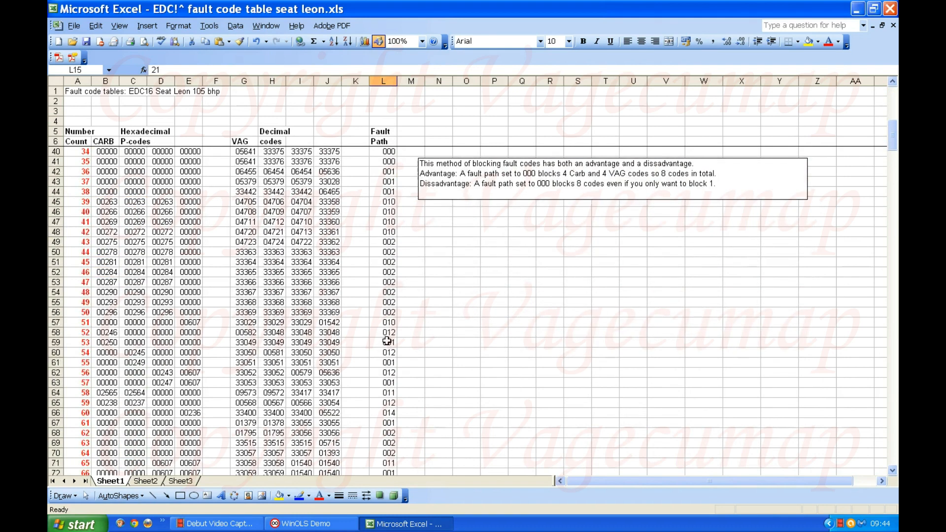
{"action": "scroll", "coordinate": [387, 323], "scroll_direction": "down", "scroll_amount": 1}
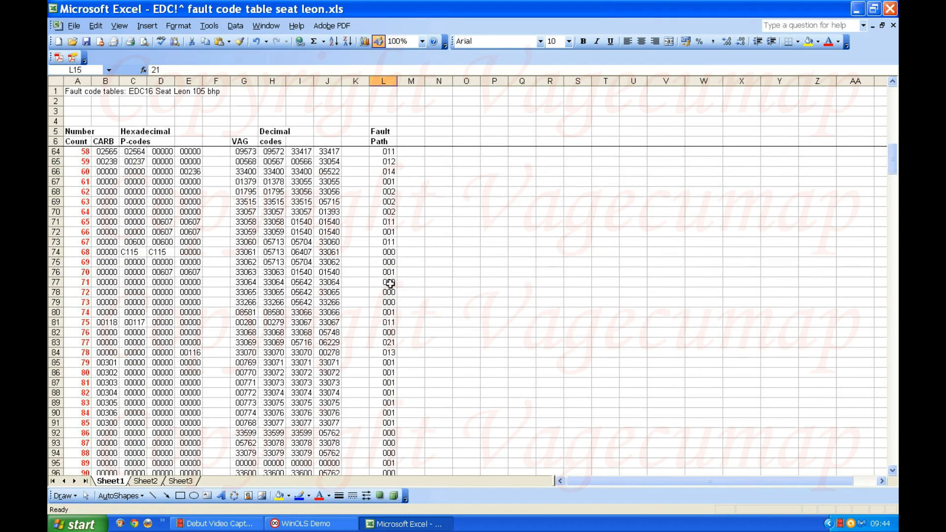
{"action": "left_click", "coordinate": [392, 253]}
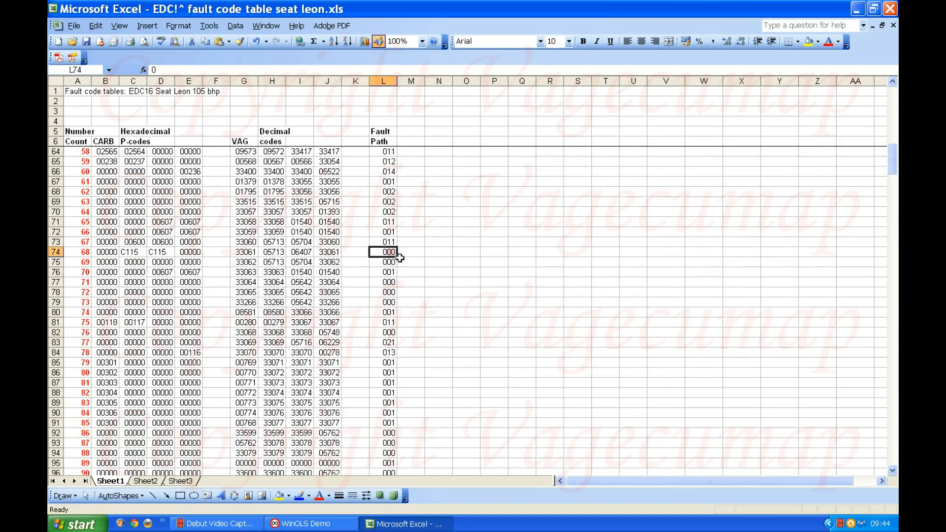
{"action": "left_click", "coordinate": [389, 261]}
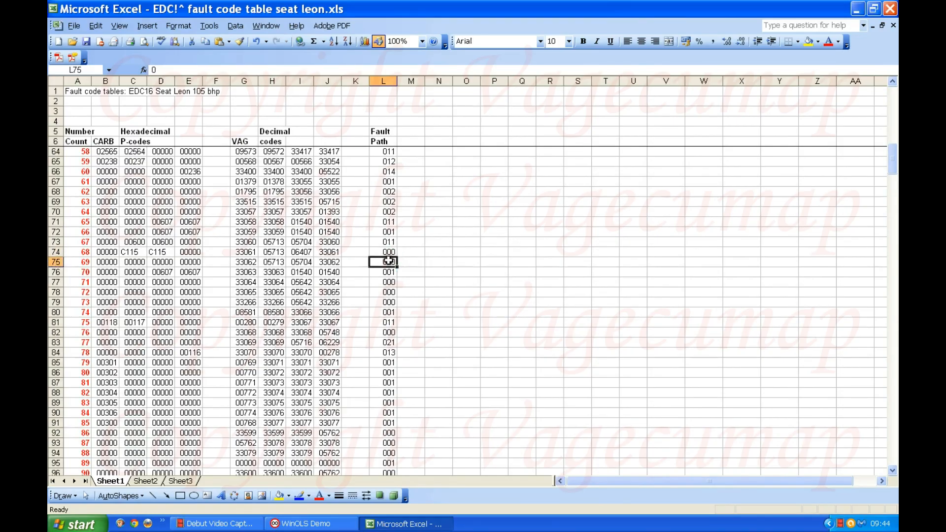
{"action": "left_click", "coordinate": [390, 282]}
{"action": "left_click", "coordinate": [390, 292]}
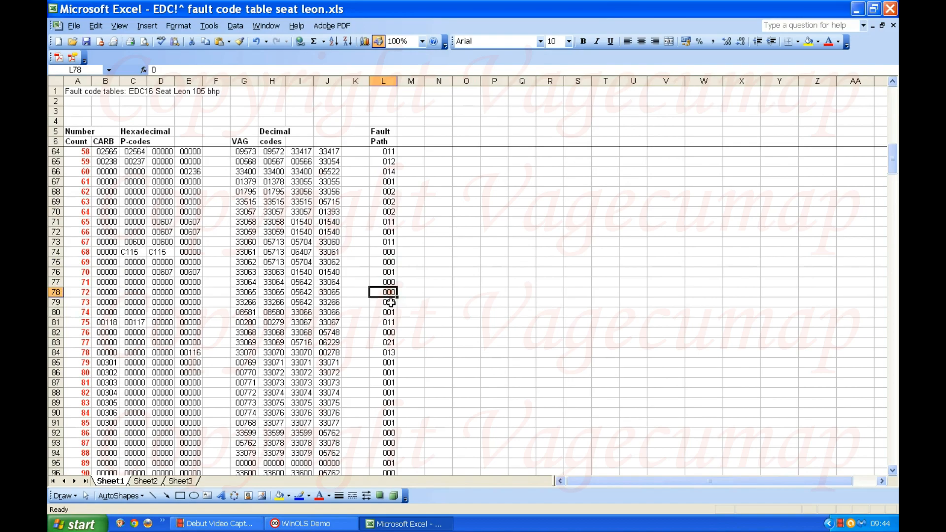
{"action": "left_click", "coordinate": [391, 303]}
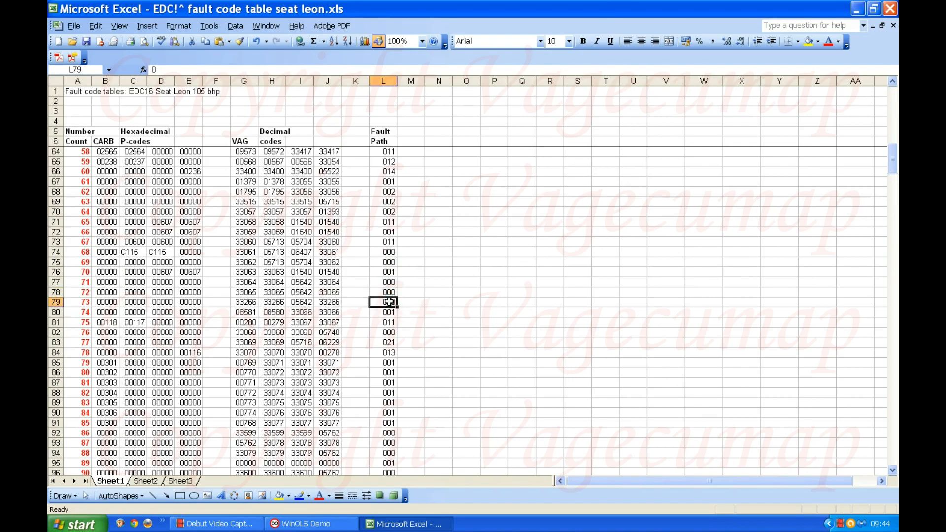
{"action": "scroll", "coordinate": [390, 302], "scroll_direction": "up", "scroll_amount": 19}
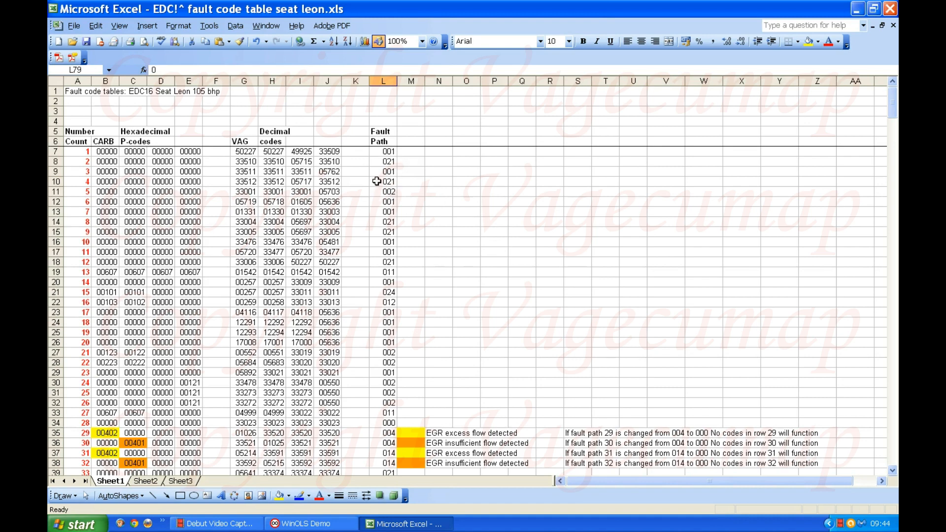
Set the fault path of count 29 (EGR excess flow, code 00402) in L35 to 000 and color it red
{"action": "scroll", "coordinate": [377, 181], "scroll_direction": "down", "scroll_amount": 2}
{"action": "scroll", "coordinate": [377, 182], "scroll_direction": "down", "scroll_amount": 4}
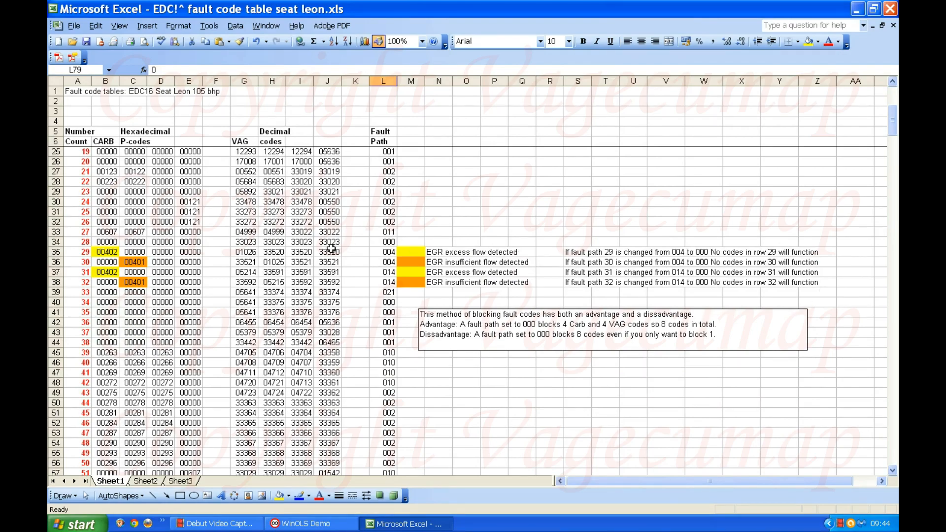
{"action": "left_click", "coordinate": [108, 253]}
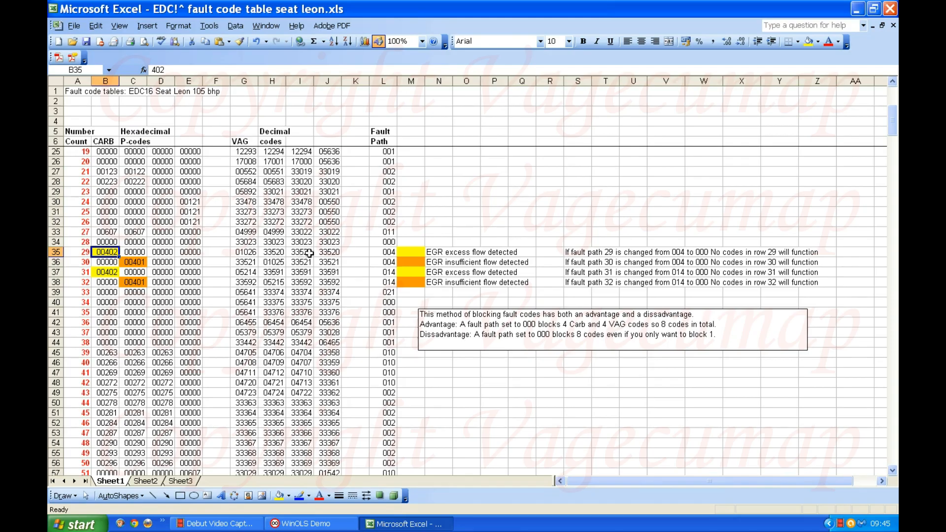
{"action": "left_click", "coordinate": [389, 253]}
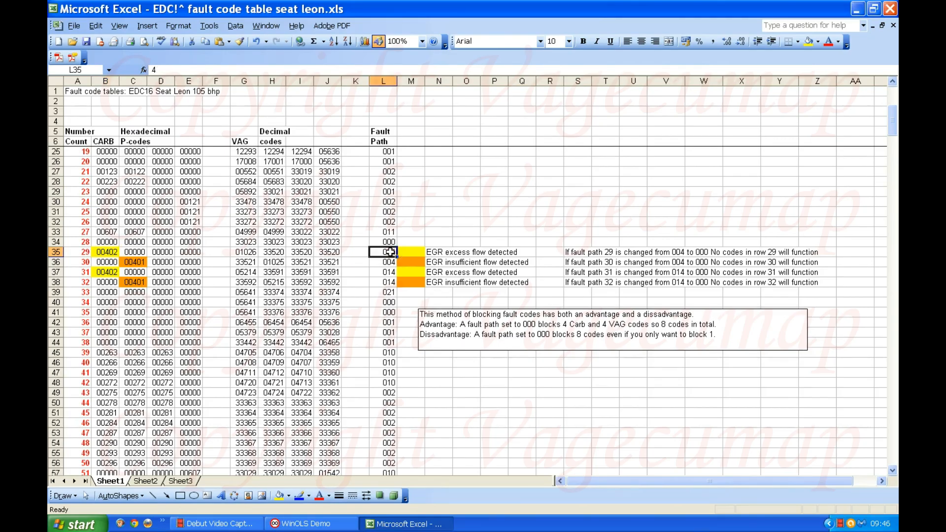
{"action": "type", "text": "000"}
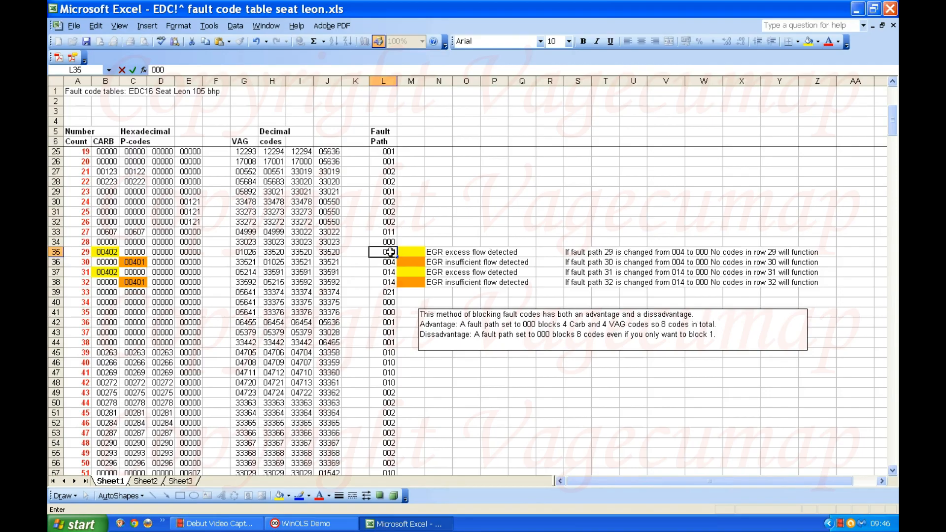
{"action": "key", "text": "Return"}
{"action": "left_click", "coordinate": [387, 253]}
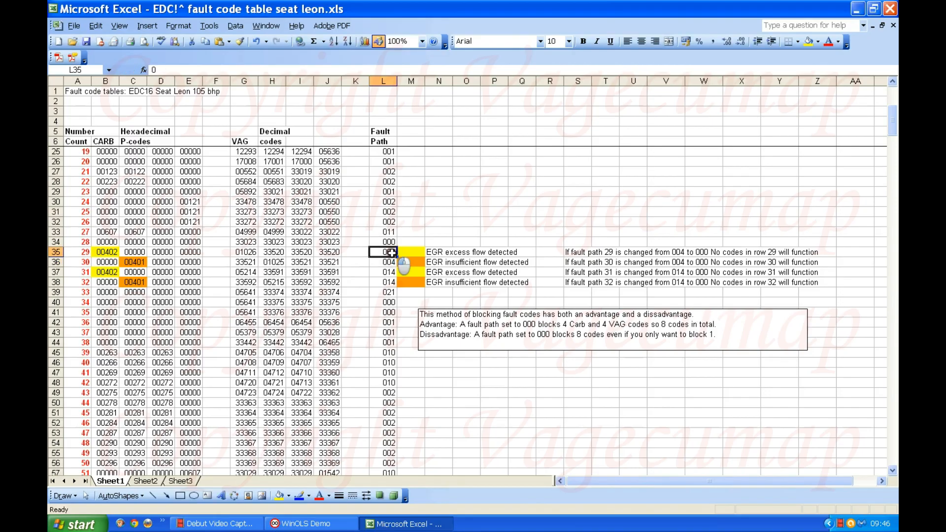
{"action": "left_click", "coordinate": [832, 43]}
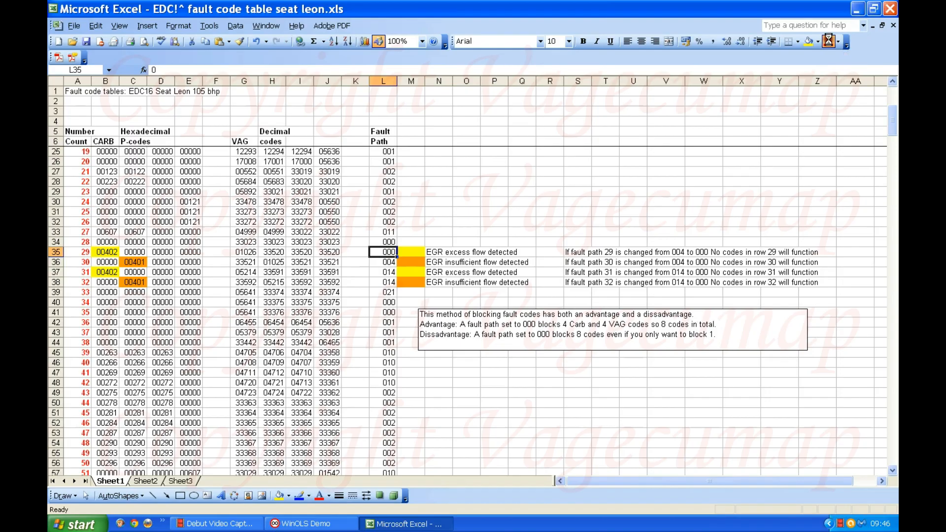
{"action": "left_click", "coordinate": [522, 232]}
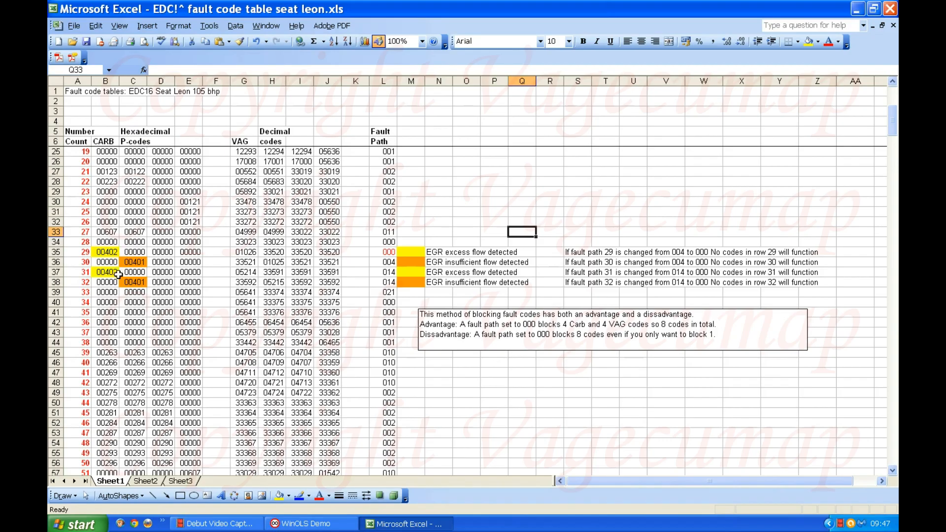
Set the fault path of count 31 (EGR excess flow, code 00402) in L37 to 000 and color it red
{"action": "left_click", "coordinate": [389, 272]}
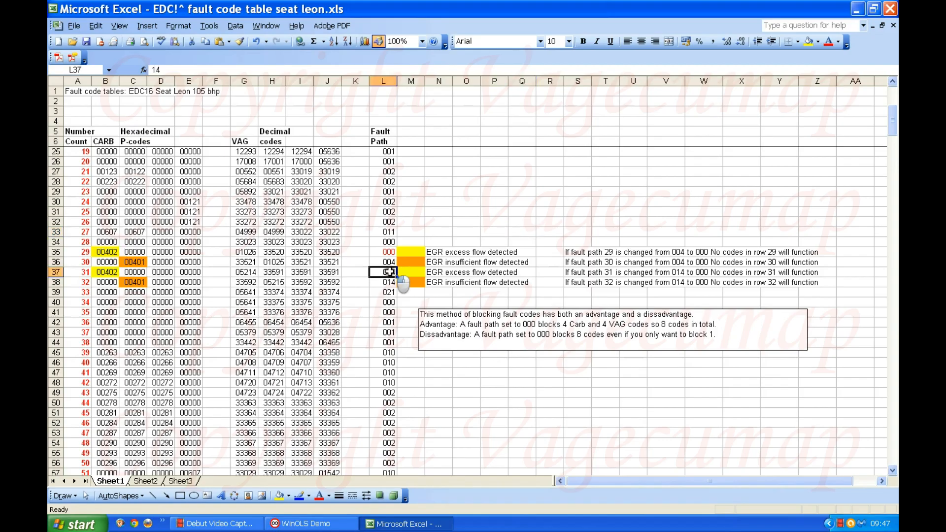
{"action": "type", "text": "000"}
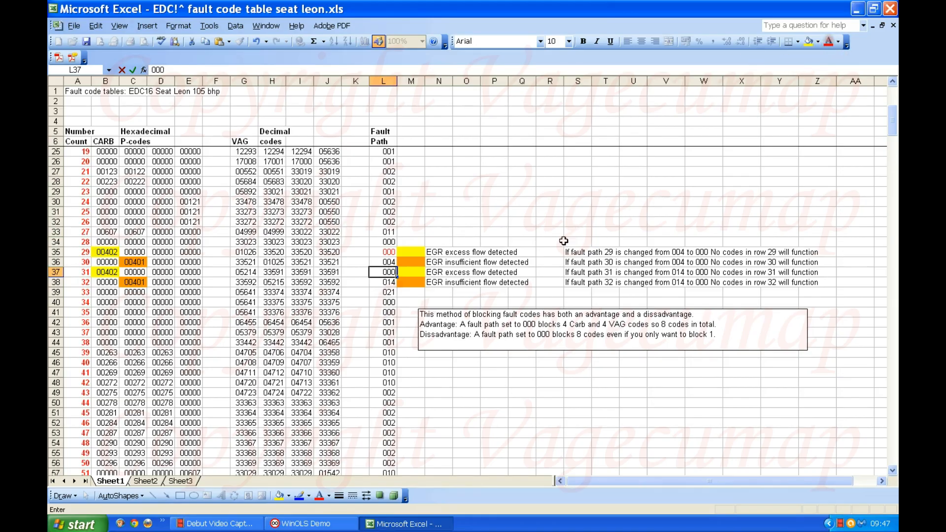
{"action": "left_click", "coordinate": [559, 210]}
{"action": "left_click", "coordinate": [385, 273]}
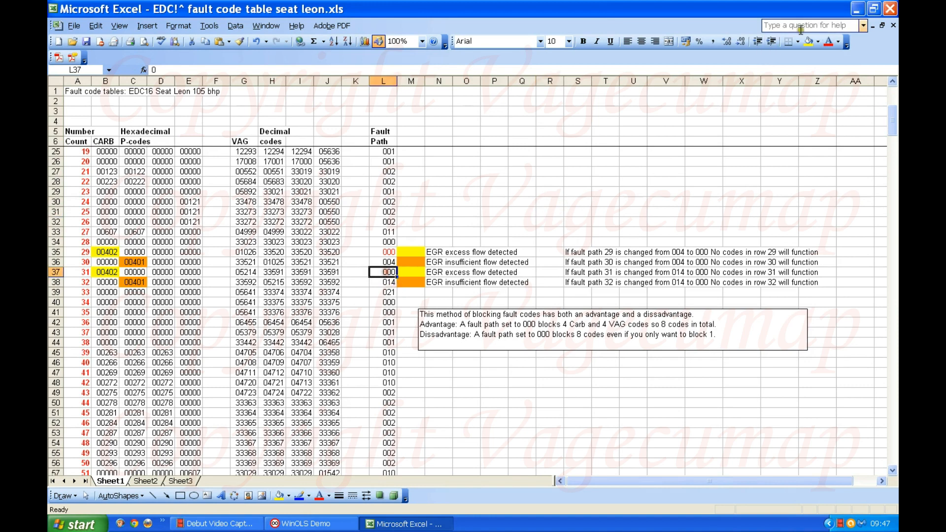
{"action": "left_click", "coordinate": [830, 44]}
{"action": "left_click", "coordinate": [588, 207]}
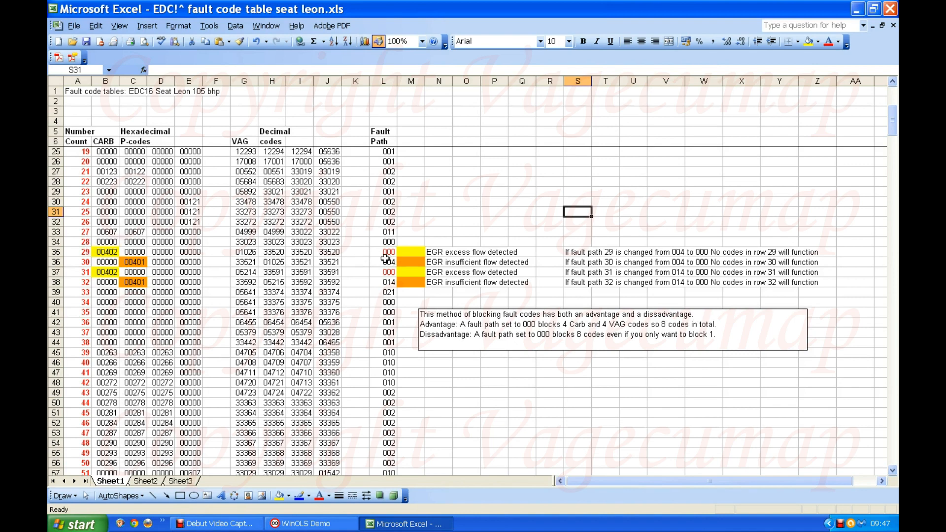
{"action": "scroll", "coordinate": [385, 259], "scroll_direction": "down", "scroll_amount": 13}
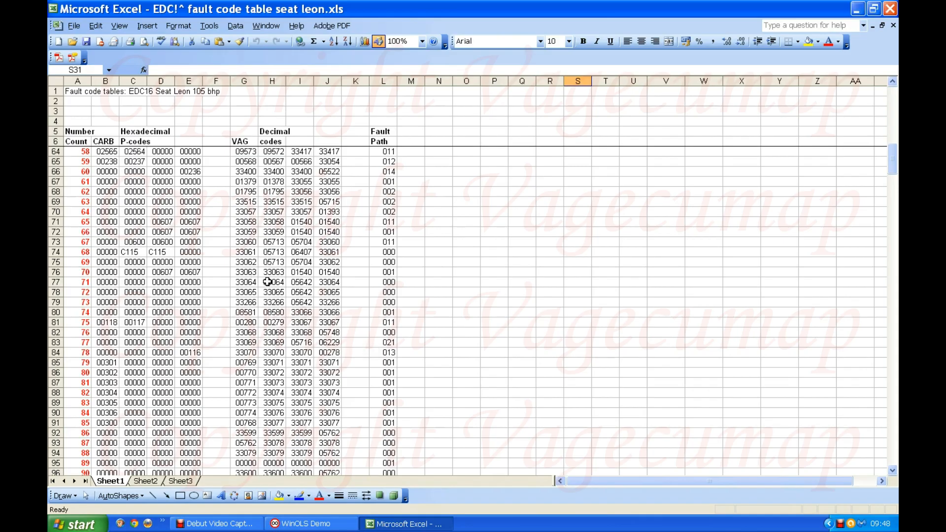
{"action": "scroll", "coordinate": [268, 282], "scroll_direction": "up", "scroll_amount": 14}
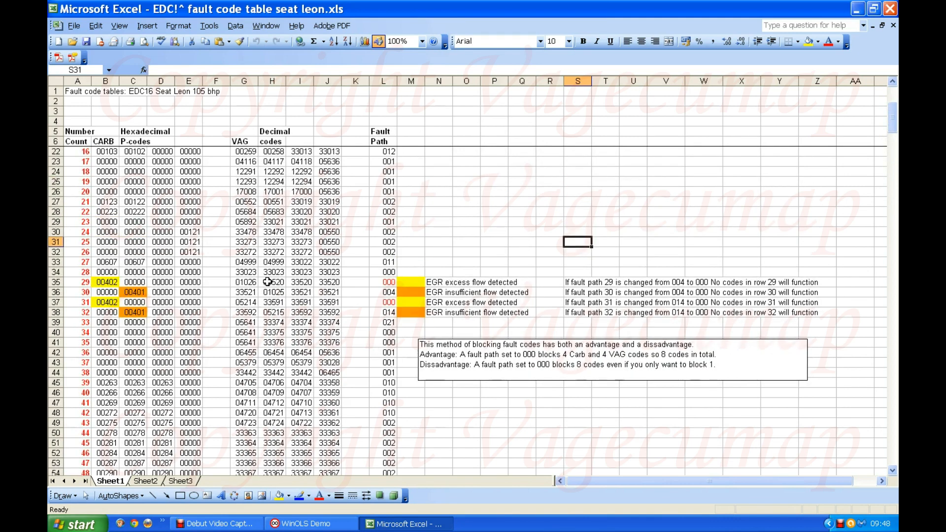
{"action": "scroll", "coordinate": [274, 274], "scroll_direction": "down", "scroll_amount": 3}
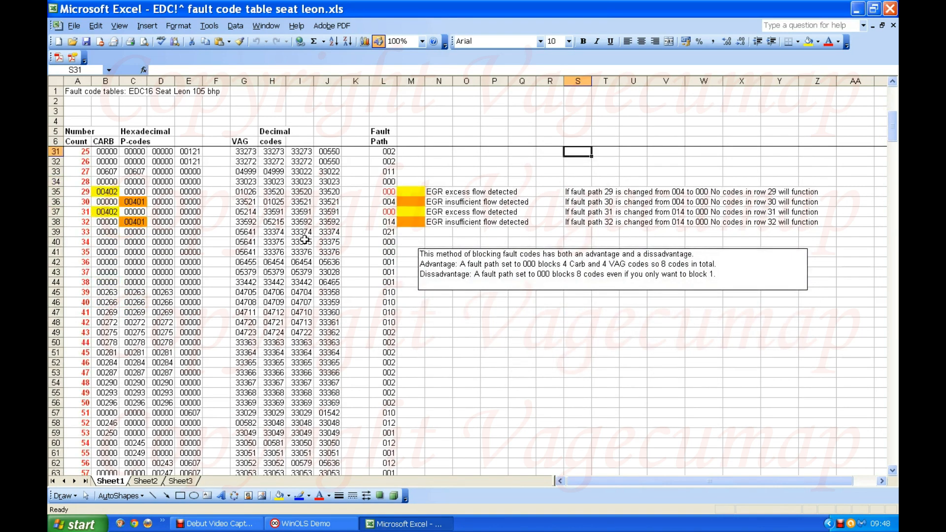